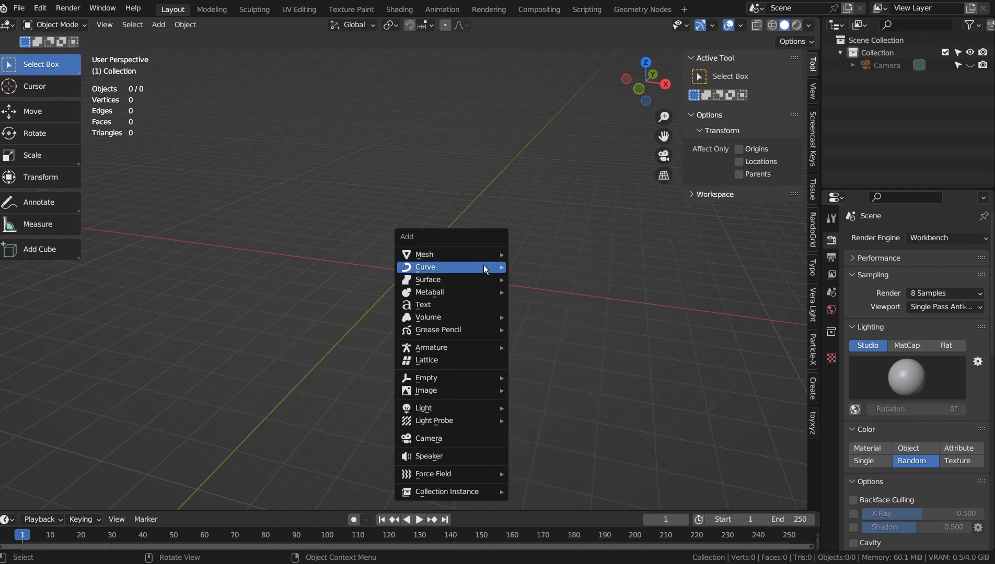
Step: Add a mesh cylinder and flatten it along Z to about 0.067 to form a thin saucer disc
{"action": "mouse_move", "coordinate": [489, 255]}
{"action": "left_click", "coordinate": [544, 317]}
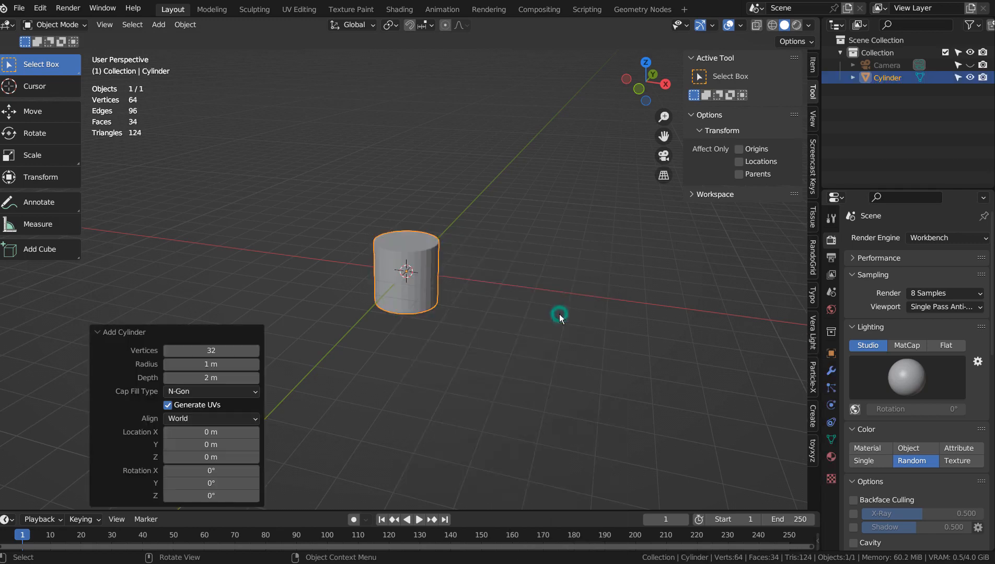
{"action": "key", "text": "s"}
{"action": "key", "text": "z"}
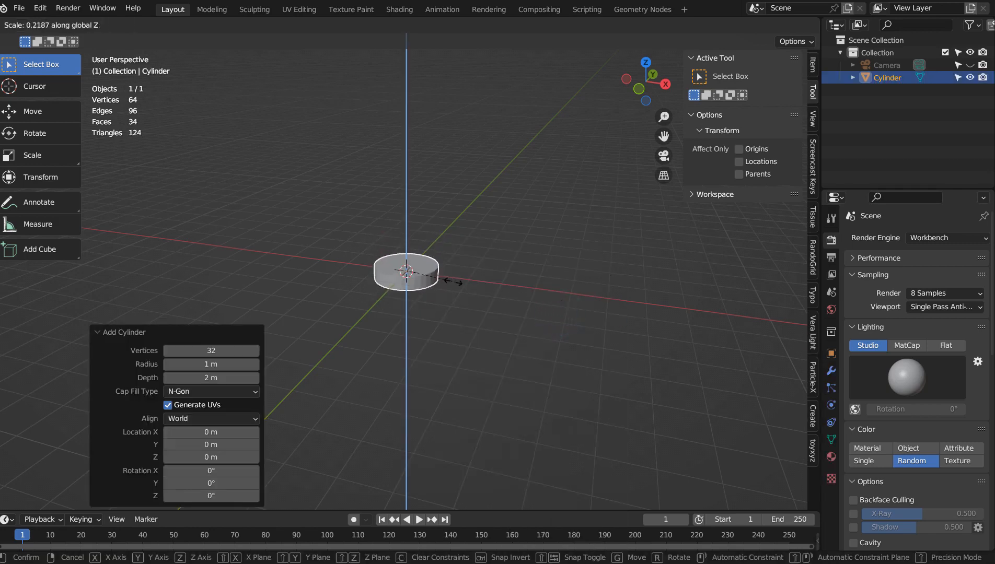
{"action": "left_click", "coordinate": [418, 283]}
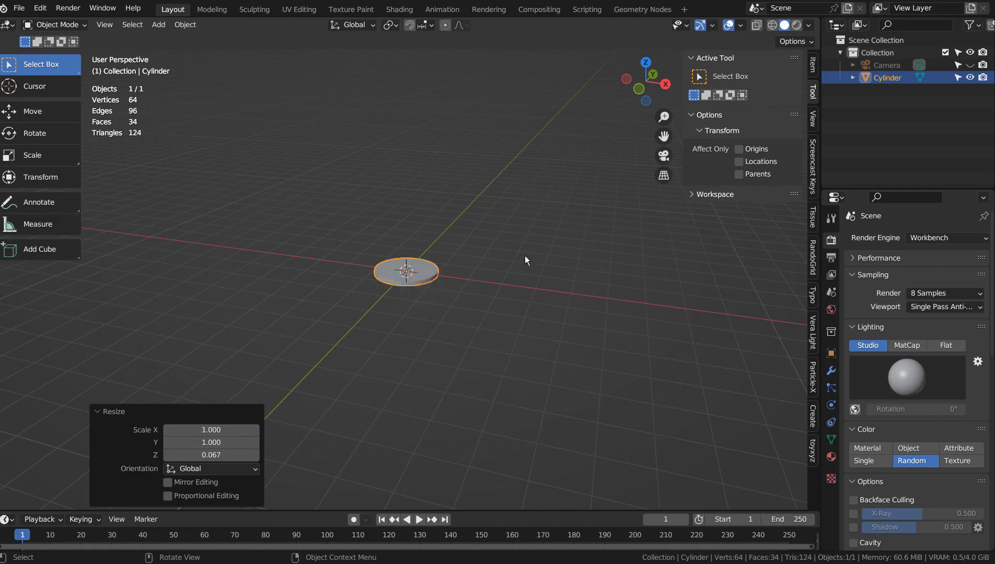
Step: Add a second cylinder and lower its top face by about 0.84 m along Z in Edit Mode
{"action": "key", "text": "shift+a"}
{"action": "mouse_move", "coordinate": [541, 261]}
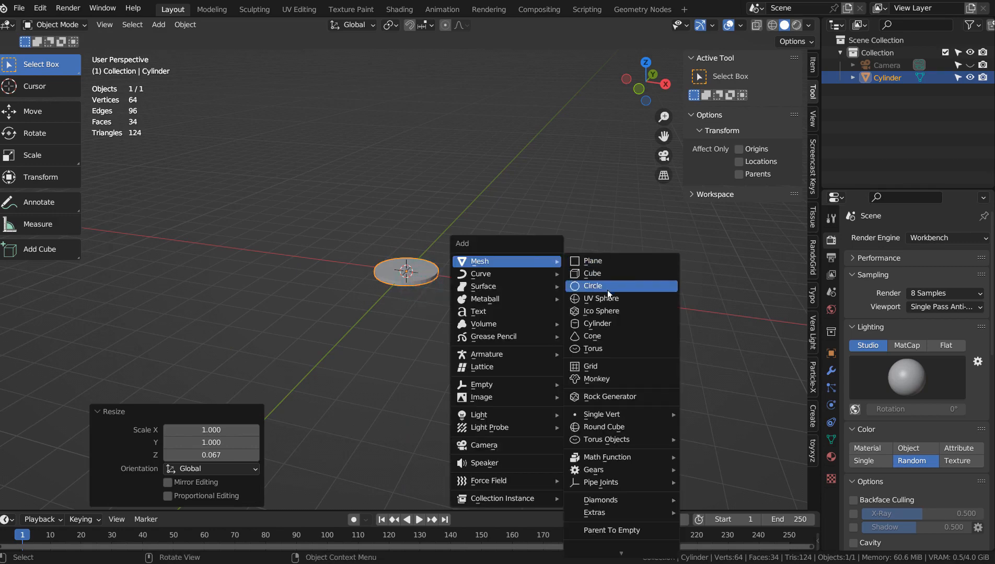
{"action": "left_click", "coordinate": [604, 323]}
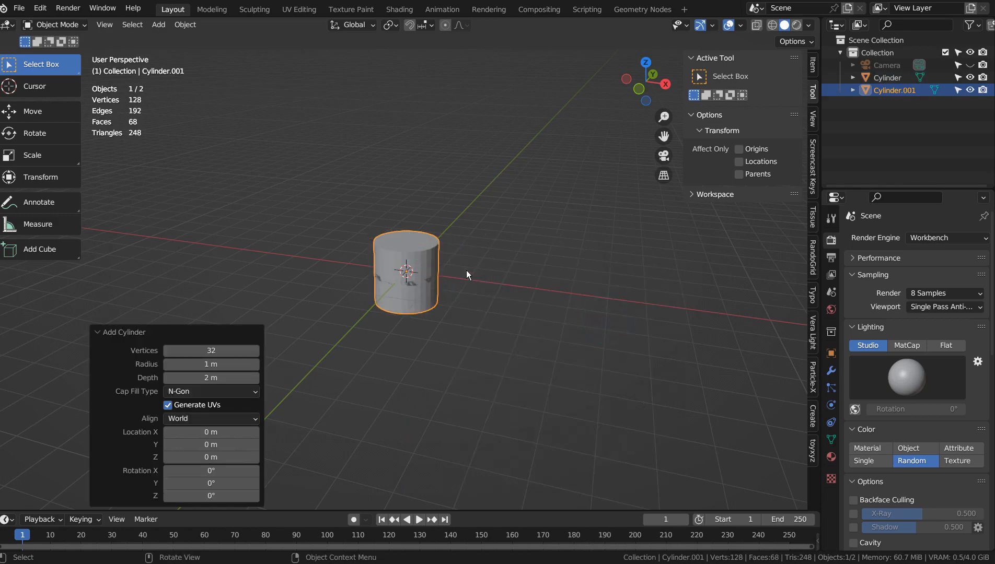
{"action": "key", "text": "Tab"}
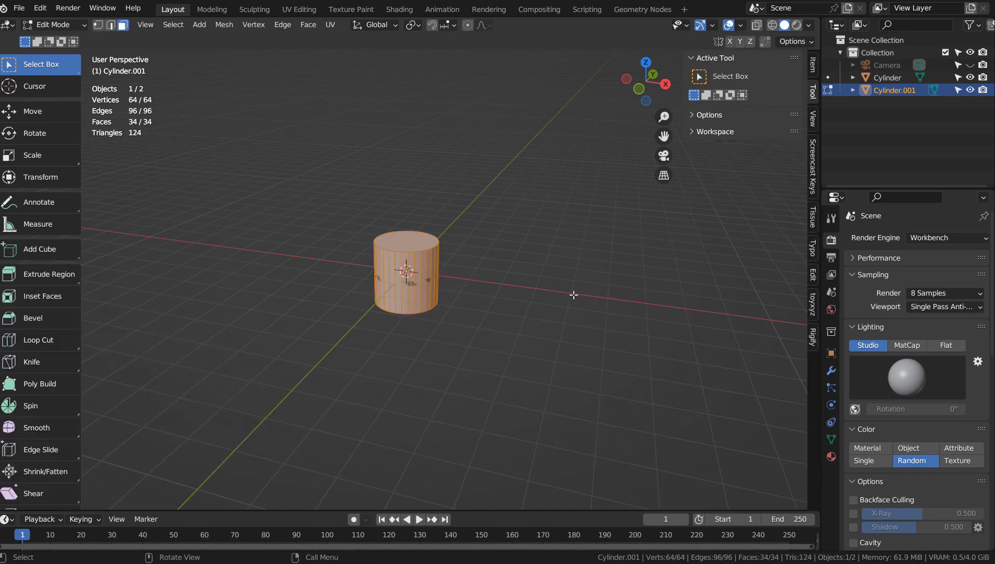
{"action": "left_click", "coordinate": [381, 236]}
{"action": "key", "text": "g"}
{"action": "key", "text": "z"}
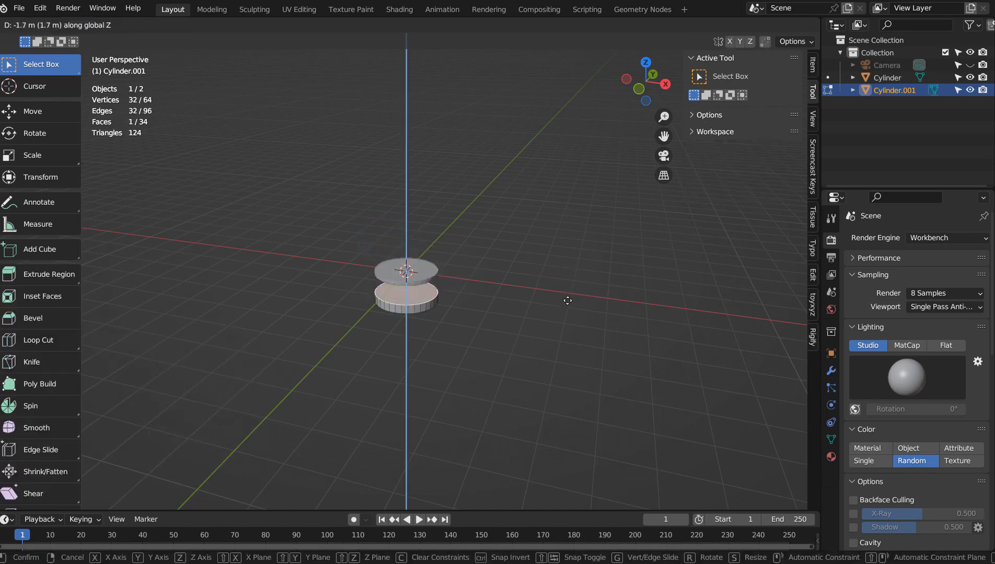
{"action": "left_click", "coordinate": [565, 271]}
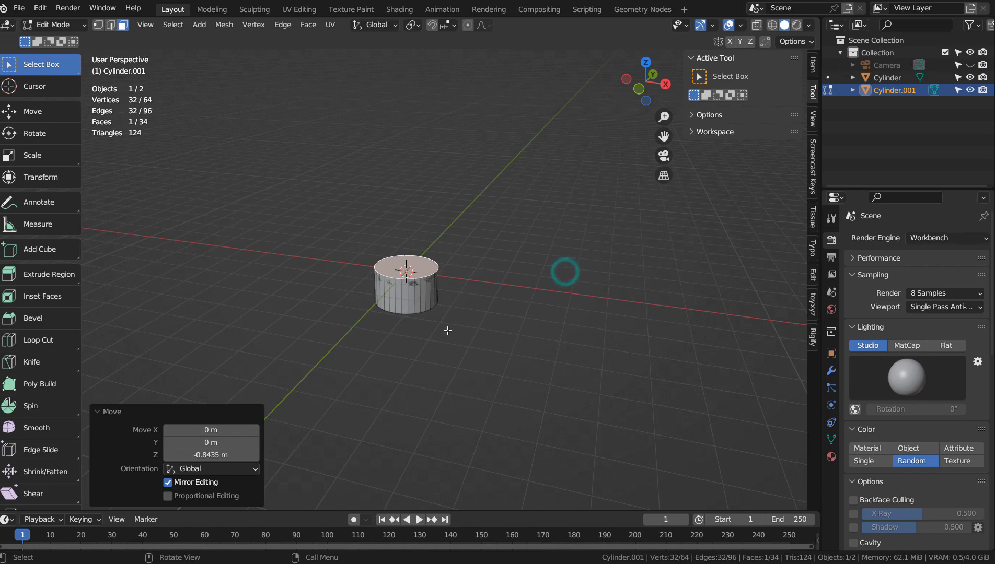
Step: Scale the second cylinder's bottom face down to about half size for a tapered cup, and return to Object Mode
{"action": "middle_click_drag", "start_coordinate": [448, 332], "coordinate": [402, 307]}
{"action": "left_click", "coordinate": [402, 304]}
{"action": "key", "text": "s"}
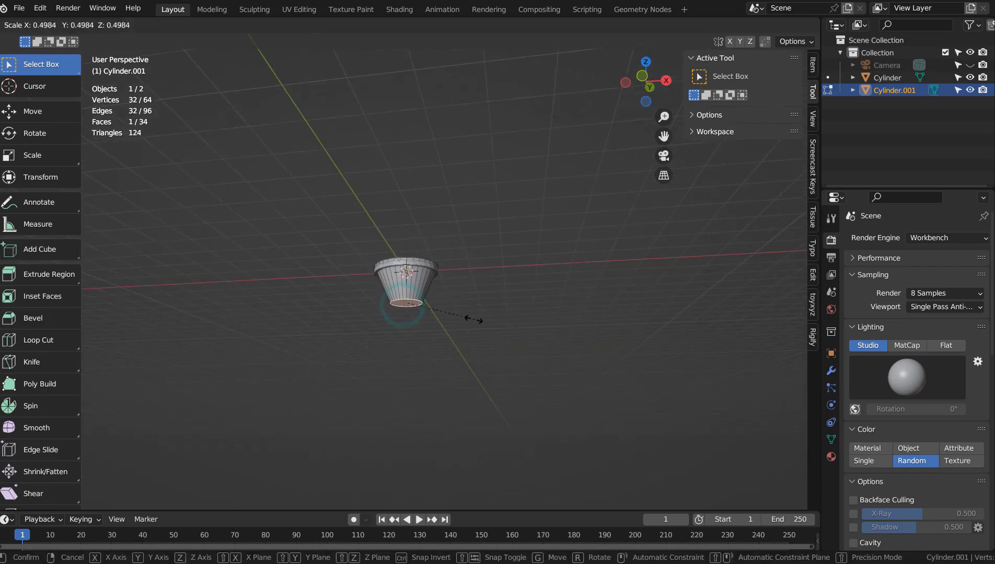
{"action": "left_click", "coordinate": [462, 322]}
{"action": "key", "text": "Tab"}
Step: Raise the tapered cup about 1.02 m along Z so it stands on the saucer disc
{"action": "key", "text": "g"}
{"action": "key", "text": "z"}
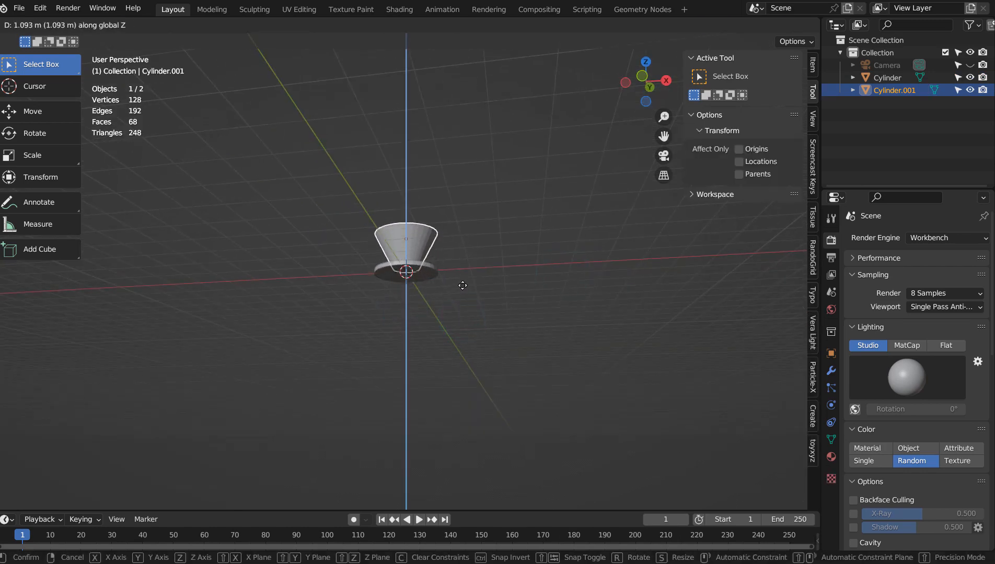
{"action": "left_click", "coordinate": [461, 288]}
Step: In the camera view, lower the cup and saucer together by about 0.9 m along Z
{"action": "key", "text": "KP_0"}
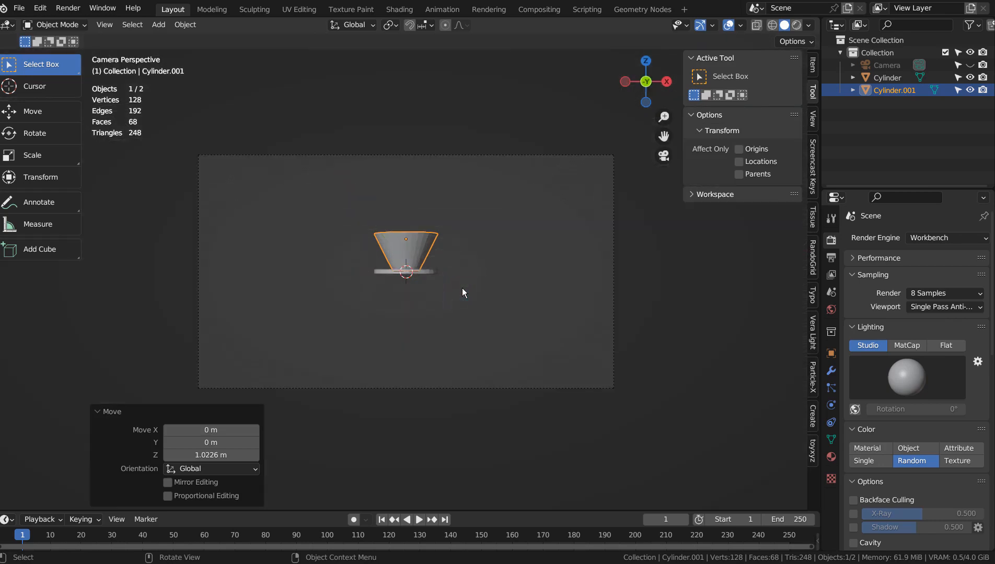
{"action": "left_click_drag", "start_coordinate": [342, 203], "coordinate": [471, 318]}
{"action": "key", "text": "g"}
{"action": "key", "text": "z"}
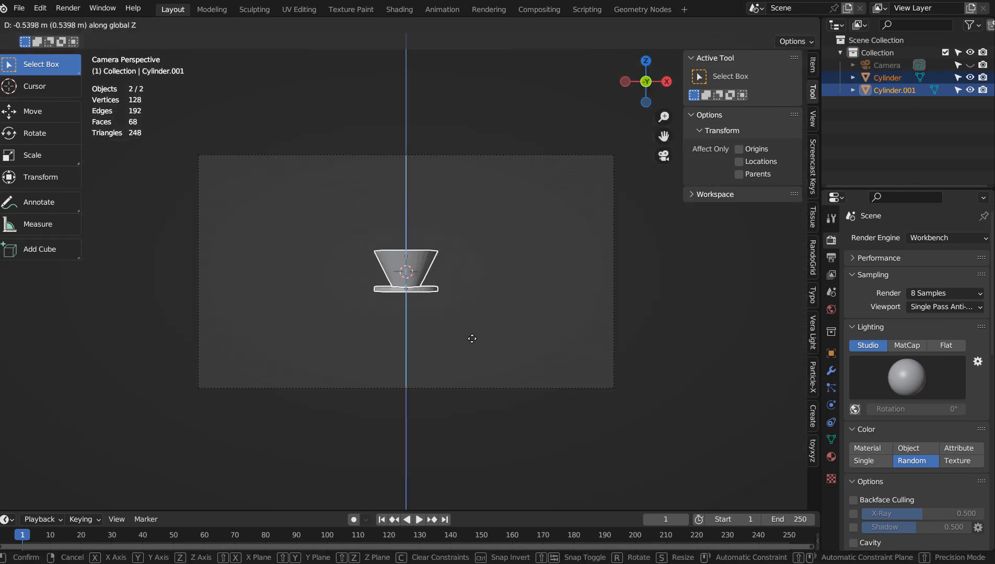
{"action": "left_click", "coordinate": [472, 345]}
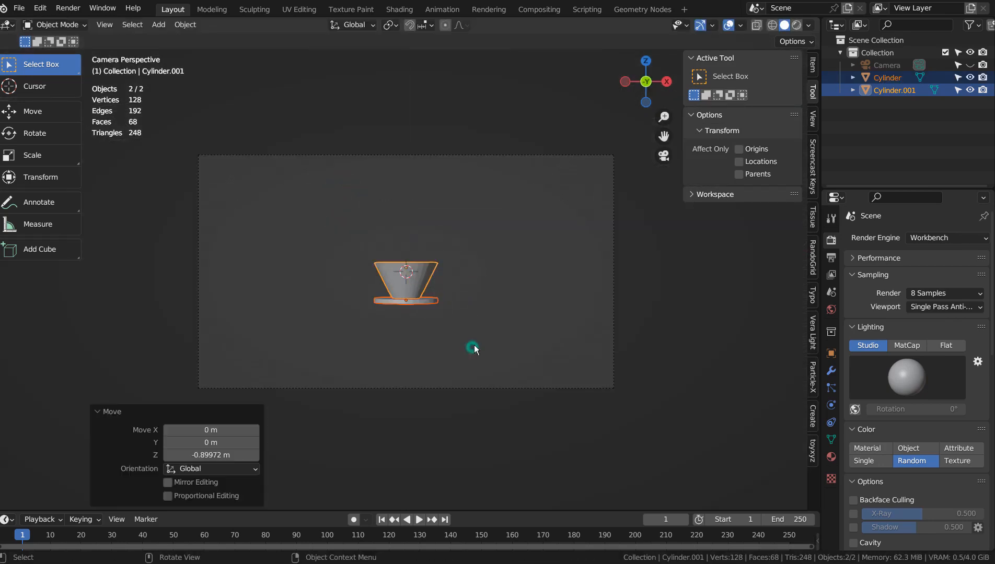
Step: Add a plane about 1.01 m below the origin, under the saucer, and scale it up by about 7.06 as a tabletop
{"action": "key", "text": "shift+a"}
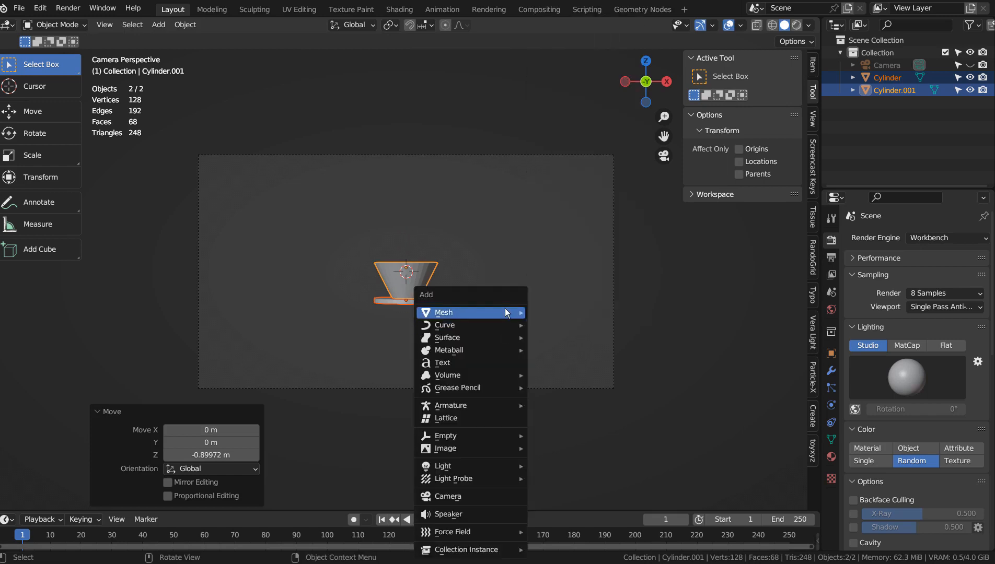
{"action": "mouse_move", "coordinate": [505, 309]}
{"action": "left_click", "coordinate": [581, 17]}
{"action": "key", "text": "g"}
{"action": "key", "text": "z"}
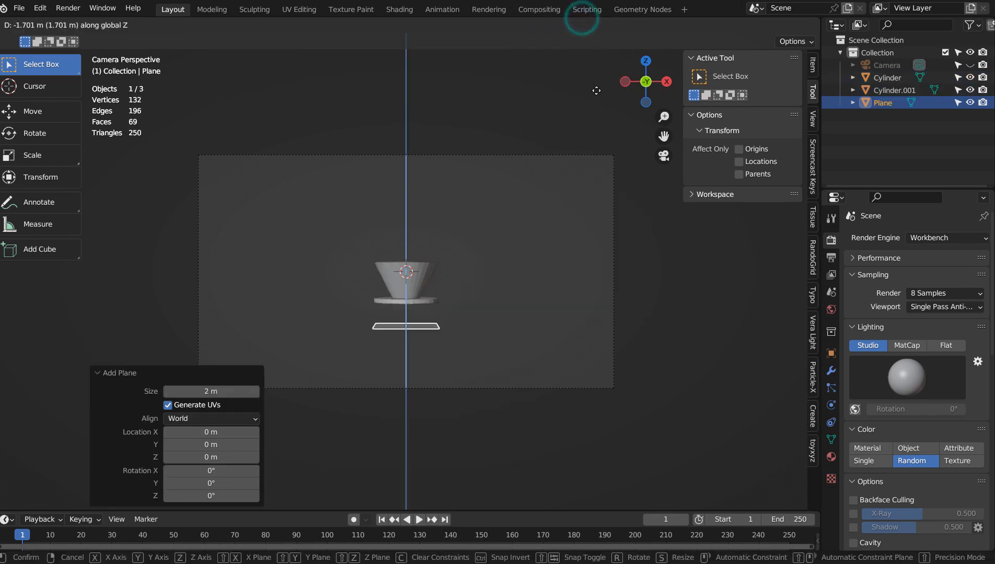
{"action": "left_click", "coordinate": [596, 68]}
{"action": "key", "text": "s"}
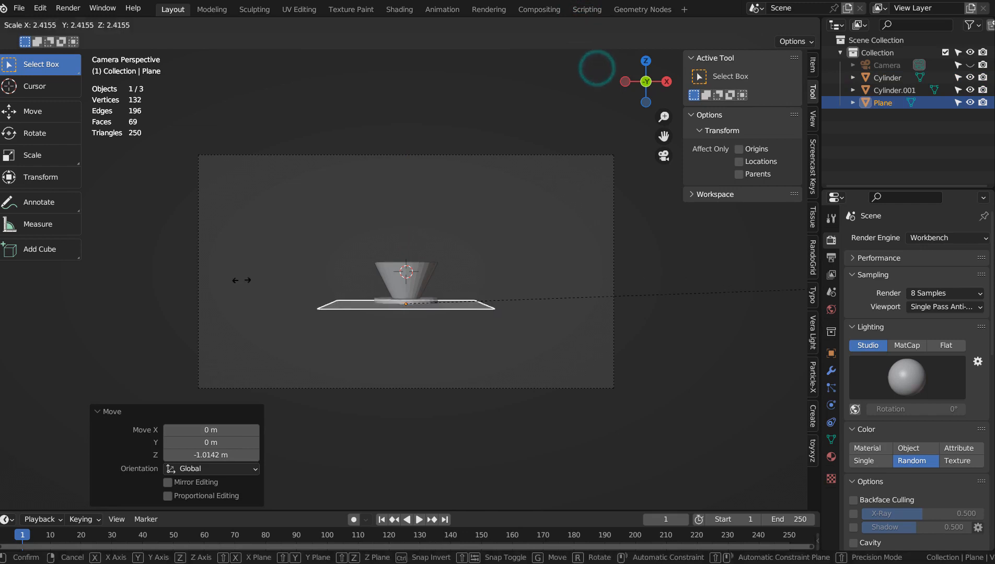
{"action": "left_click", "coordinate": [687, 325]}
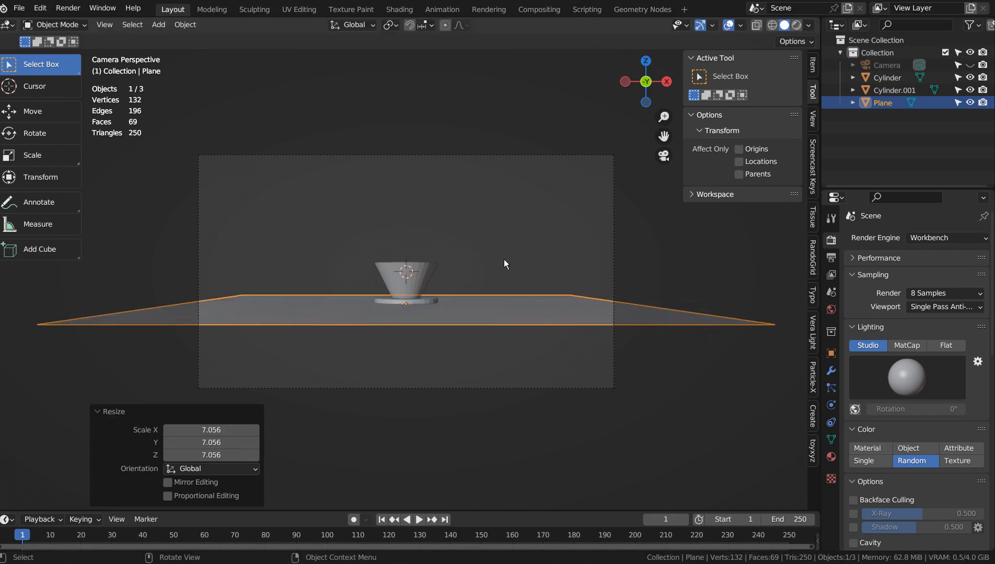
Step: Rotate the cup, saucer and plane together by about -13.2° in the right view, and return to the camera view
{"action": "left_click_drag", "start_coordinate": [345, 244], "coordinate": [483, 360]}
{"action": "key", "text": "KP_3"}
{"action": "key", "text": "r"}
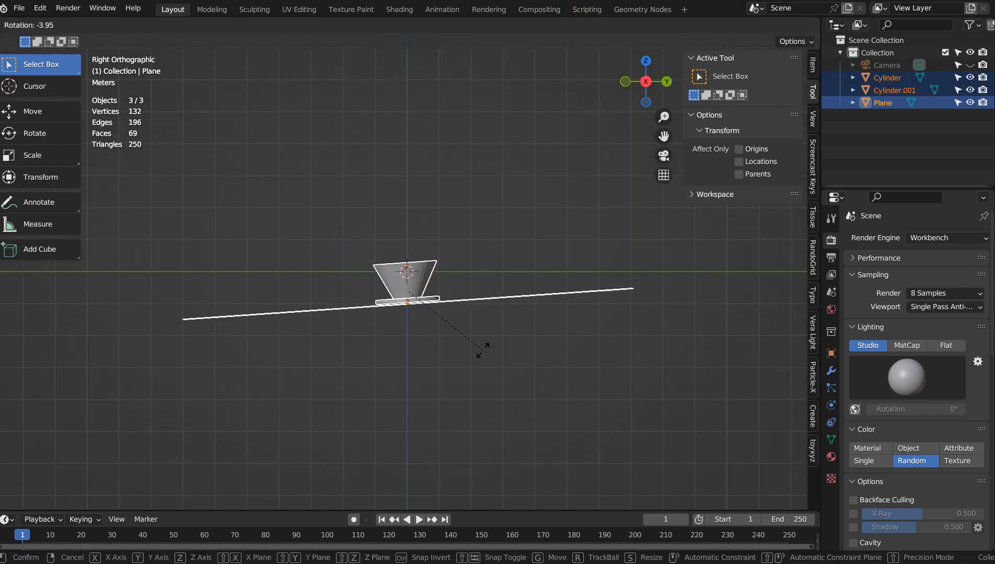
{"action": "left_click", "coordinate": [482, 332]}
{"action": "key", "text": "KP_0"}
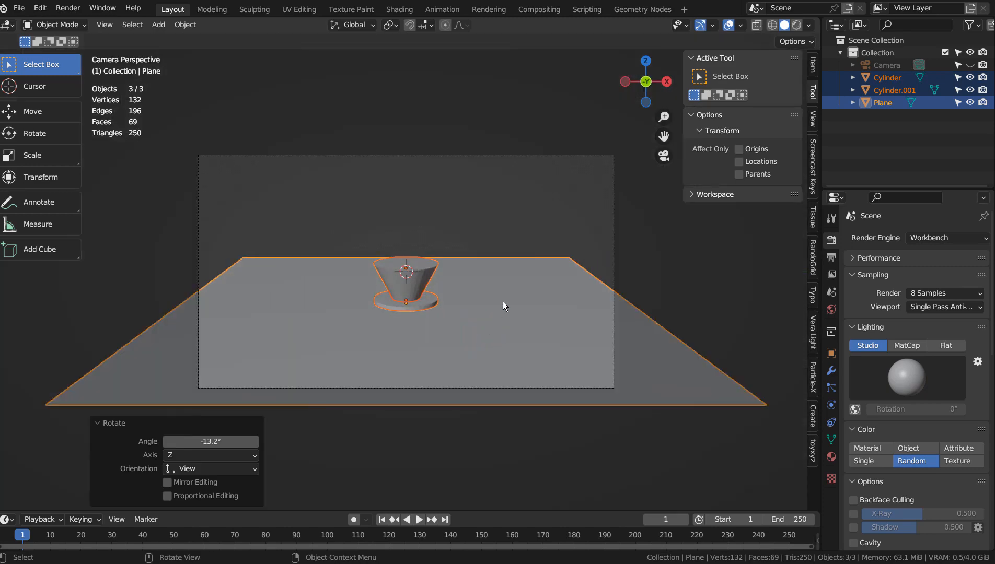
Step: Scale the cup and saucer up by about 2.3 and raise them about 0.54 m along Z onto the plane
{"action": "left_click", "coordinate": [508, 293]}
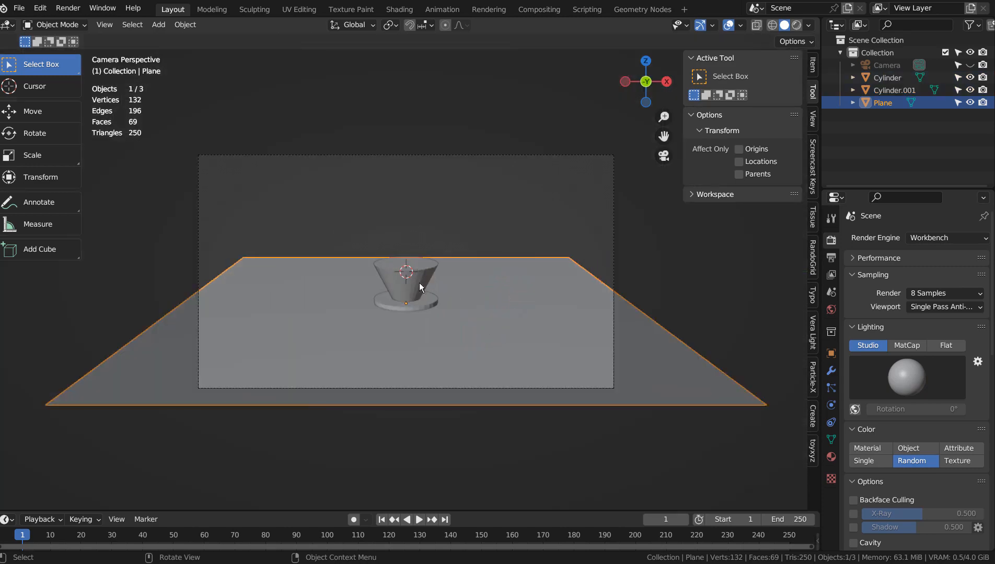
{"action": "left_click", "coordinate": [407, 273]}
{"action": "left_click", "coordinate": [407, 310], "text": "shift"}
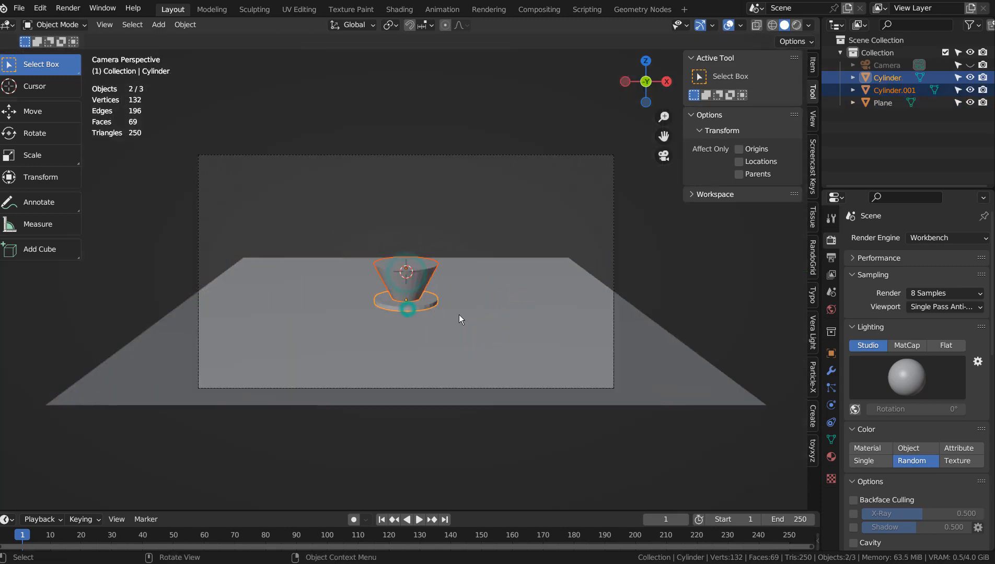
{"action": "key", "text": "s"}
{"action": "left_click", "coordinate": [607, 320]}
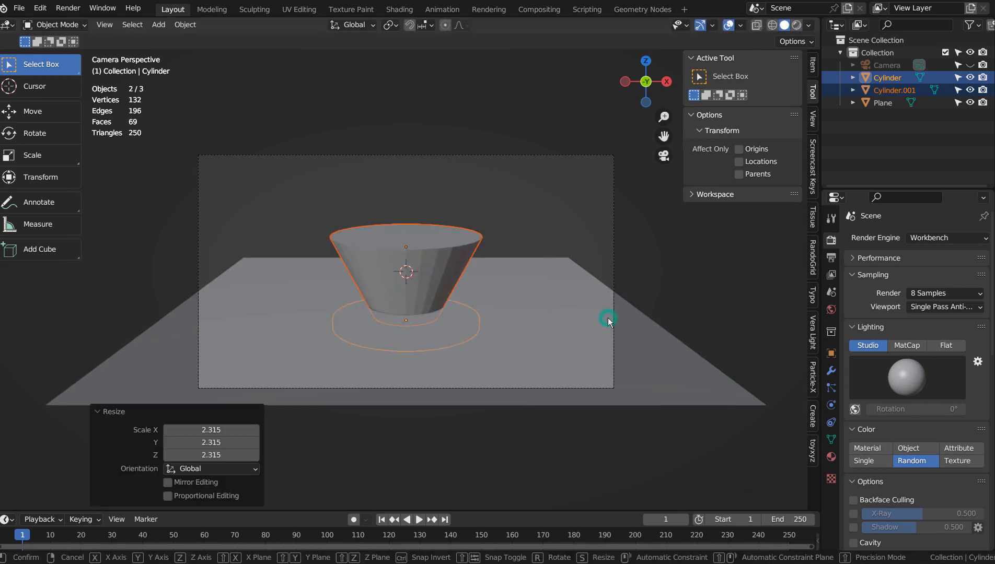
{"action": "key", "text": "g"}
{"action": "key", "text": "z"}
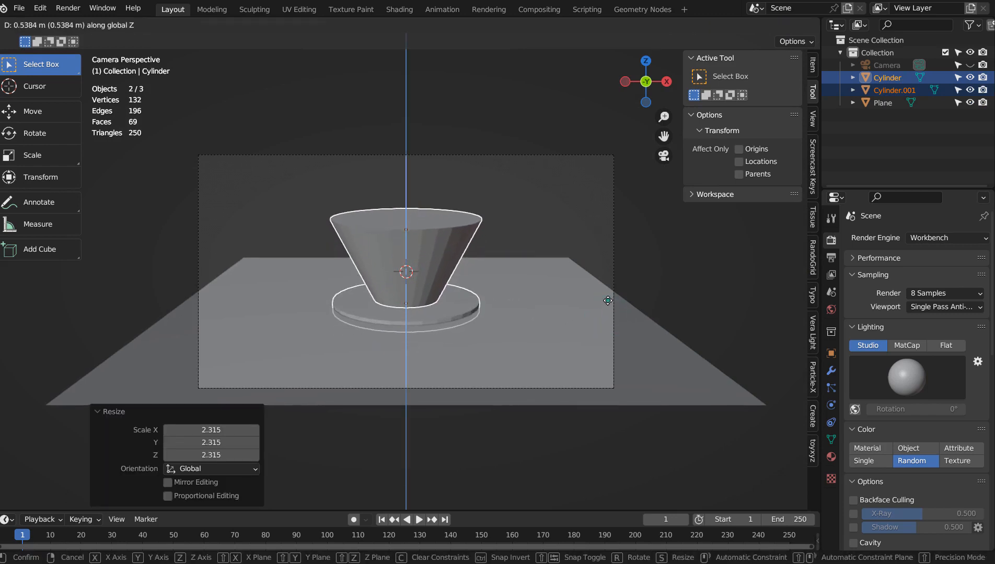
{"action": "left_click", "coordinate": [607, 301]}
{"action": "left_click", "coordinate": [657, 265]}
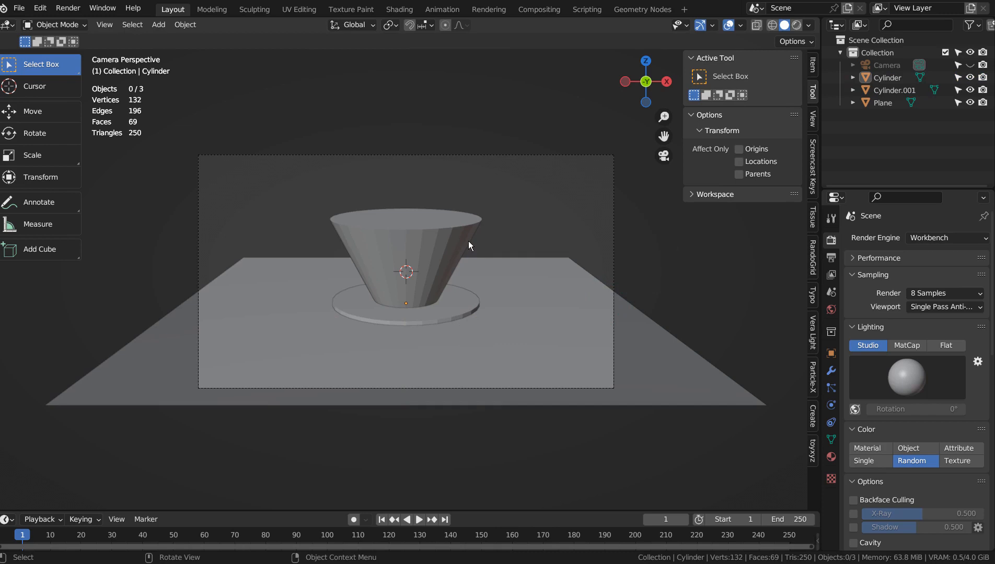
Step: Enlarge the plane by about 1.63 and adjust its height along Z to meet the saucer's underside
{"action": "left_click", "coordinate": [561, 307]}
{"action": "key", "text": "s"}
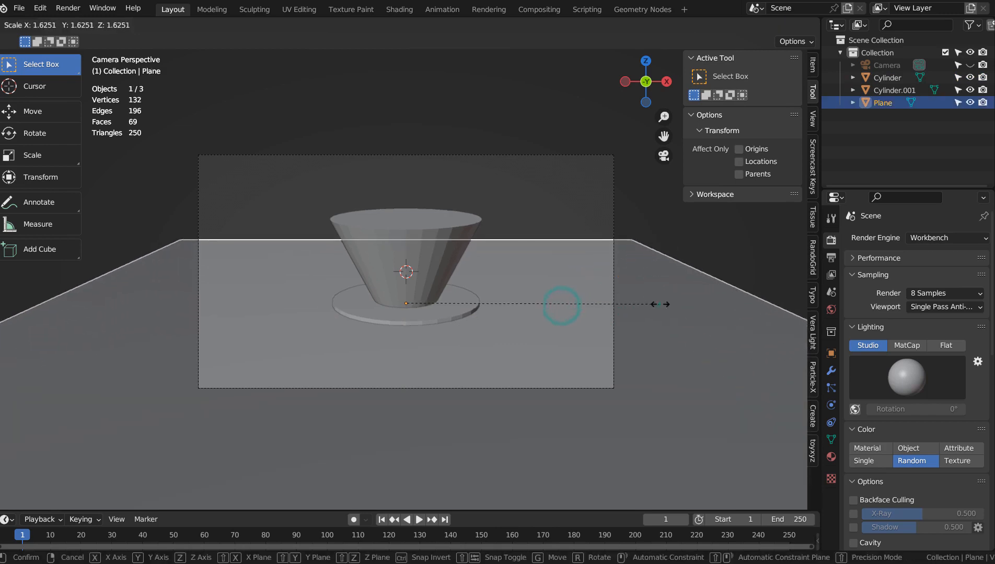
{"action": "left_click", "coordinate": [660, 305]}
{"action": "key", "text": "g"}
{"action": "key", "text": "z"}
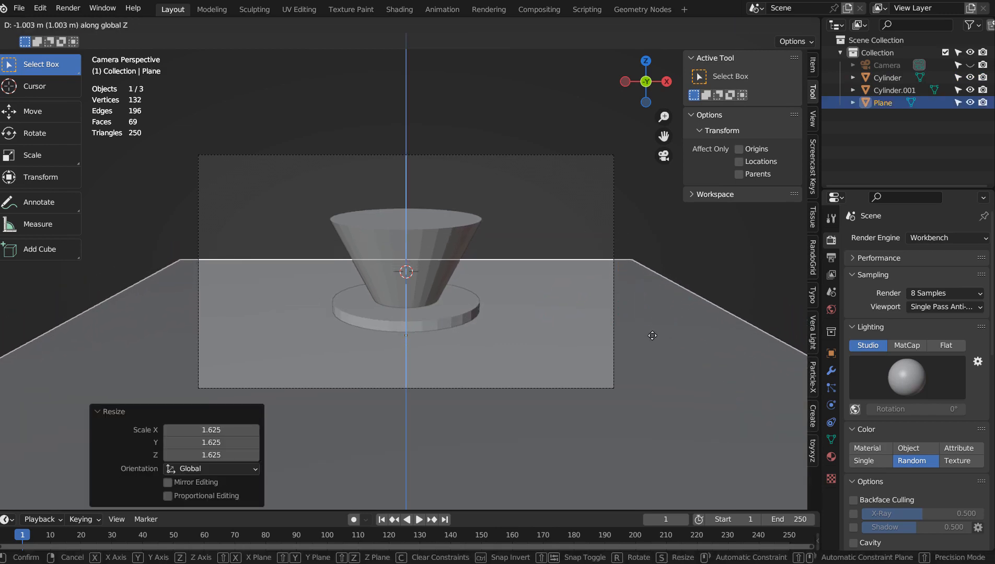
{"action": "left_click", "coordinate": [660, 305]}
{"action": "left_click", "coordinate": [663, 188]}
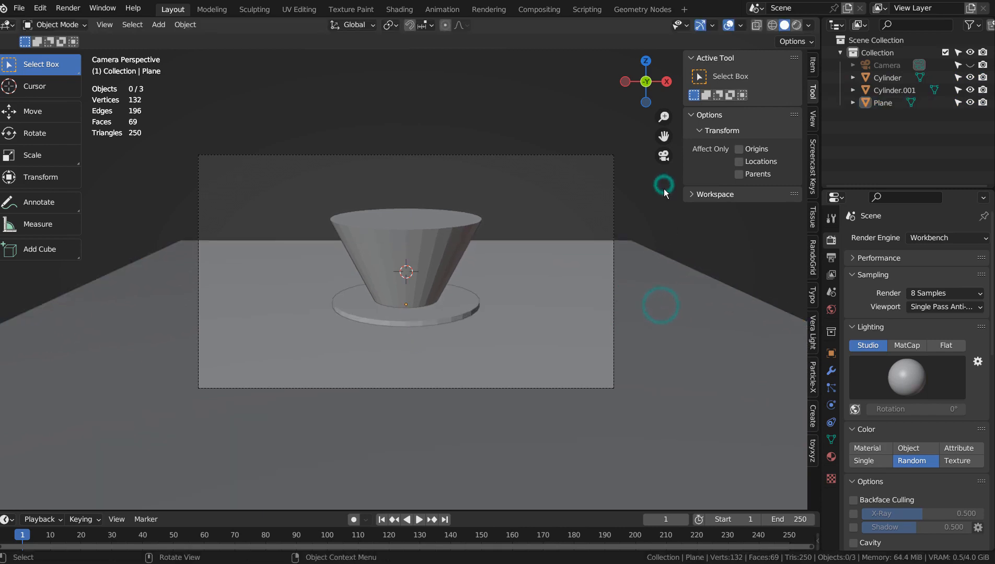
Step: Switch the viewport to rendered shading and lower the cup, saucer and plane together by about 0.72 m along Z
{"action": "left_click", "coordinate": [796, 25]}
{"action": "left_click_drag", "start_coordinate": [349, 180], "coordinate": [485, 343]}
{"action": "key", "text": "g"}
{"action": "key", "text": "z"}
{"action": "left_click", "coordinate": [485, 365]}
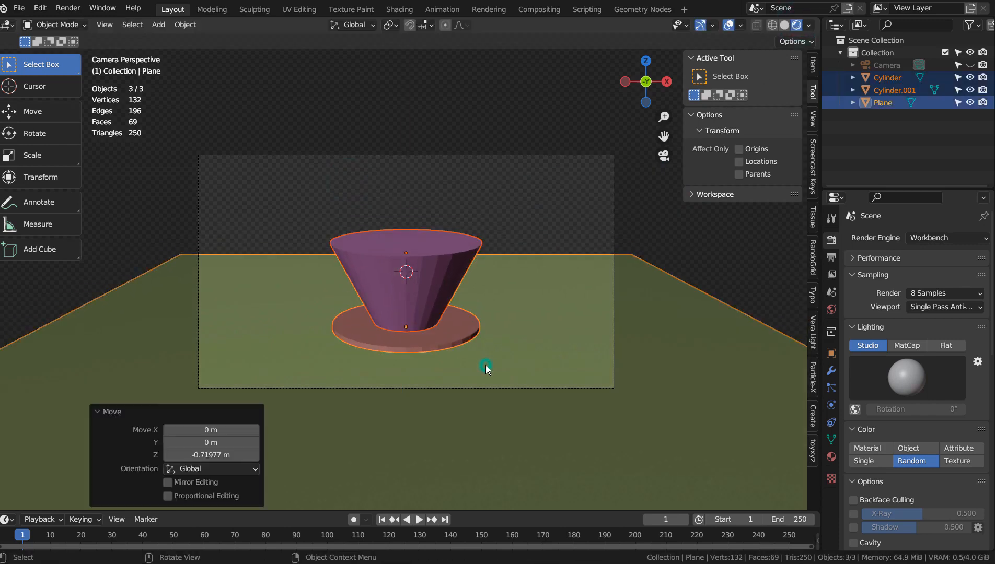
{"action": "left_click", "coordinate": [555, 222]}
Step: Raise the cup, saucer and plane together by about 0.26 m along Z to refine the framing
{"action": "left_click_drag", "start_coordinate": [393, 202], "coordinate": [498, 349]}
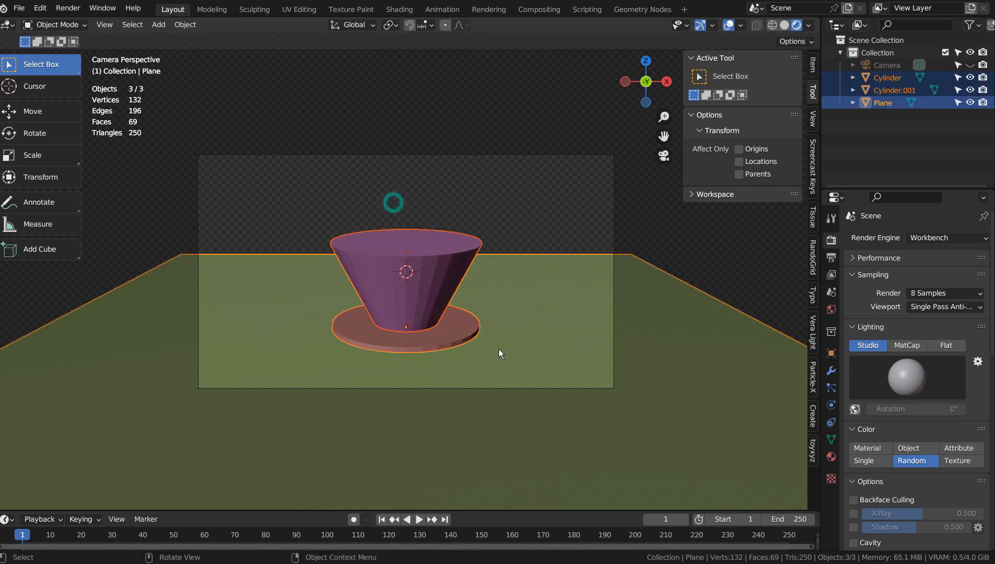
{"action": "key", "text": "g"}
{"action": "key", "text": "z"}
{"action": "left_click", "coordinate": [500, 341]}
Step: Enable the Screencast Keys overlay and show the object's transform properties
{"action": "left_click", "coordinate": [813, 159]}
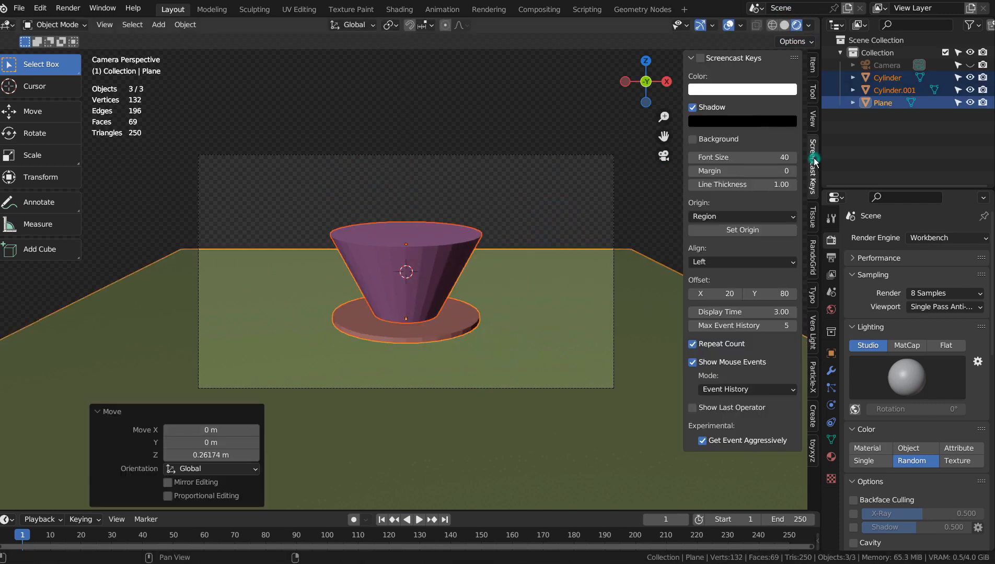
{"action": "left_click", "coordinate": [700, 58]}
{"action": "left_click", "coordinate": [812, 65]}
Step: Deselect all objects and render the image from the camera
{"action": "left_click", "coordinate": [505, 111]}
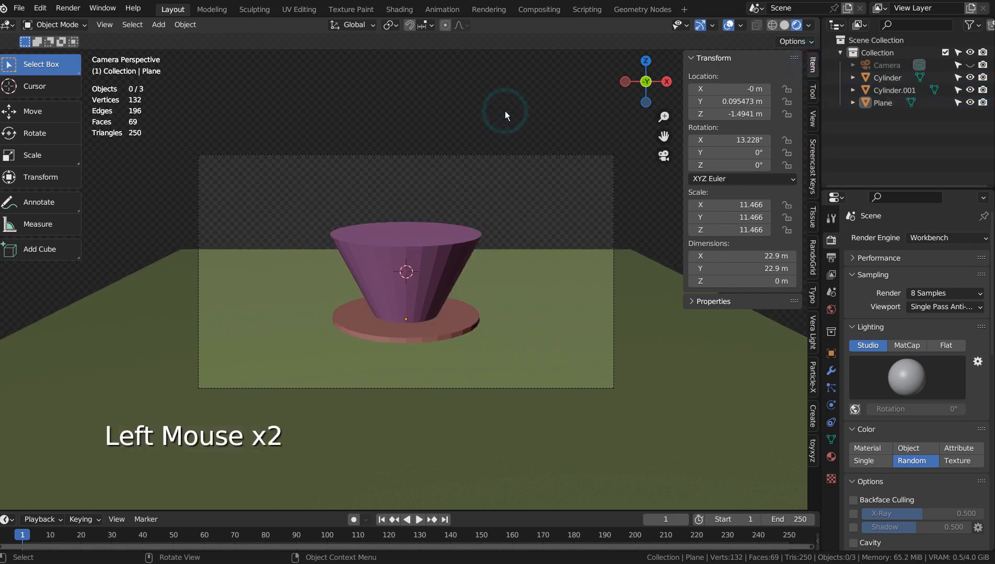
{"action": "key", "text": "F12"}
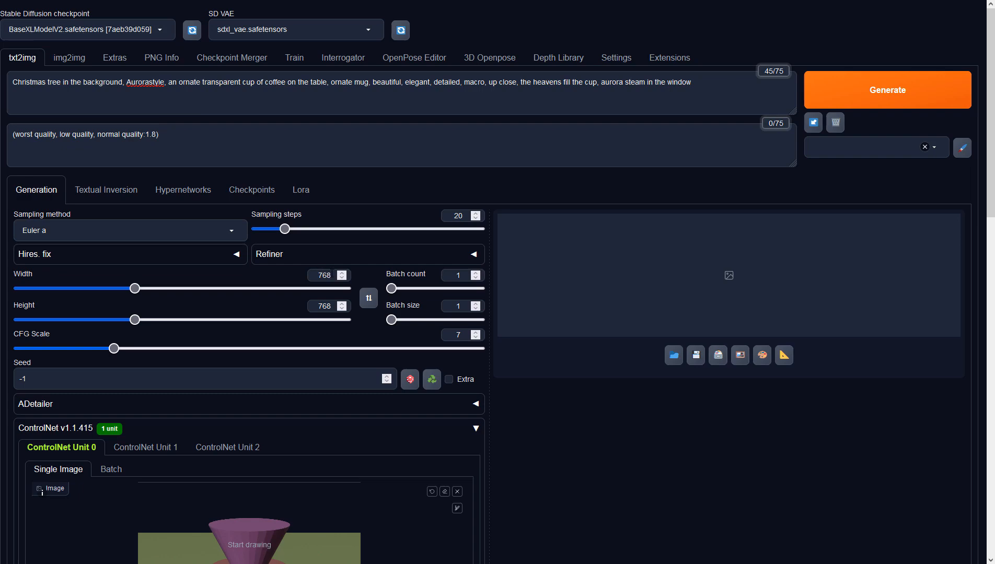
Step: In the Stable Diffusion web UI, set the txt2img image width to 1366
{"action": "left_click", "coordinate": [330, 275]}
{"action": "key", "text": "BackSpace"}
{"action": "key", "text": "BackSpace"}
{"action": "key", "text": "BackSpace"}
{"action": "type", "text": "1366"}
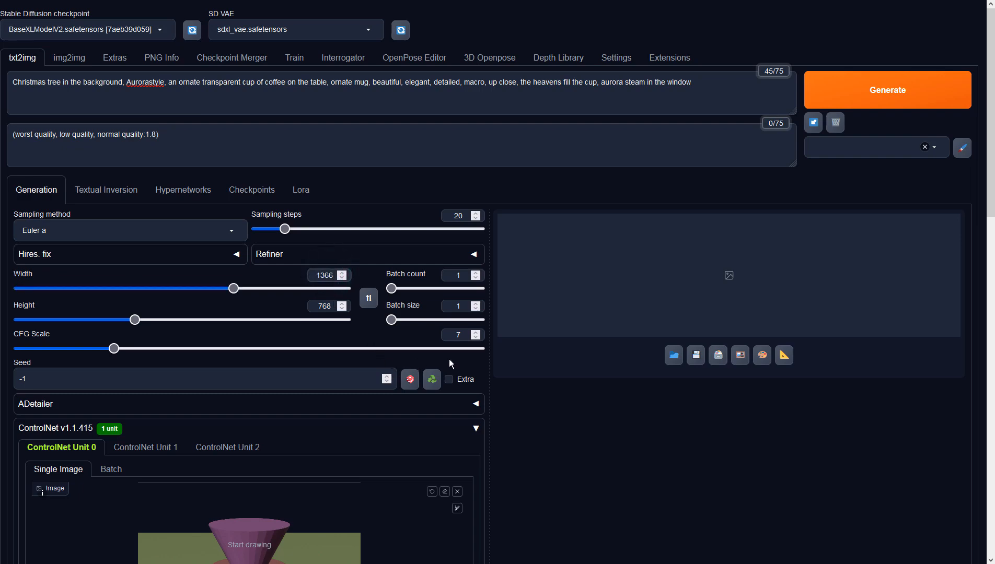
Step: Set ControlNet Unit 0 to the Depth control type with the preprocessor set to none
{"action": "scroll", "coordinate": [450, 363], "scroll_direction": "down", "scroll_amount": 4}
{"action": "left_click", "coordinate": [149, 459]}
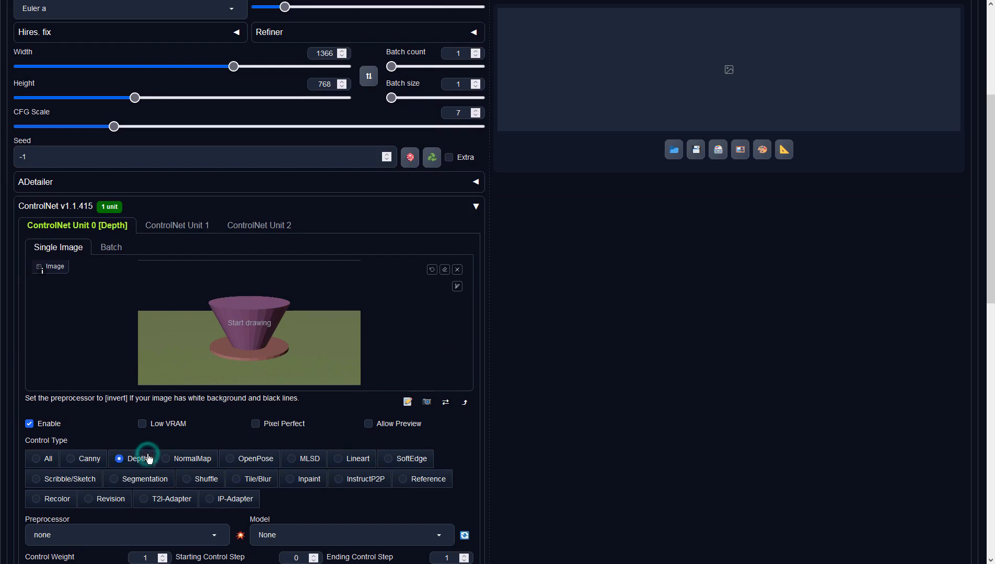
{"action": "scroll", "coordinate": [154, 458], "scroll_direction": "down", "scroll_amount": 2}
{"action": "left_click", "coordinate": [187, 446]}
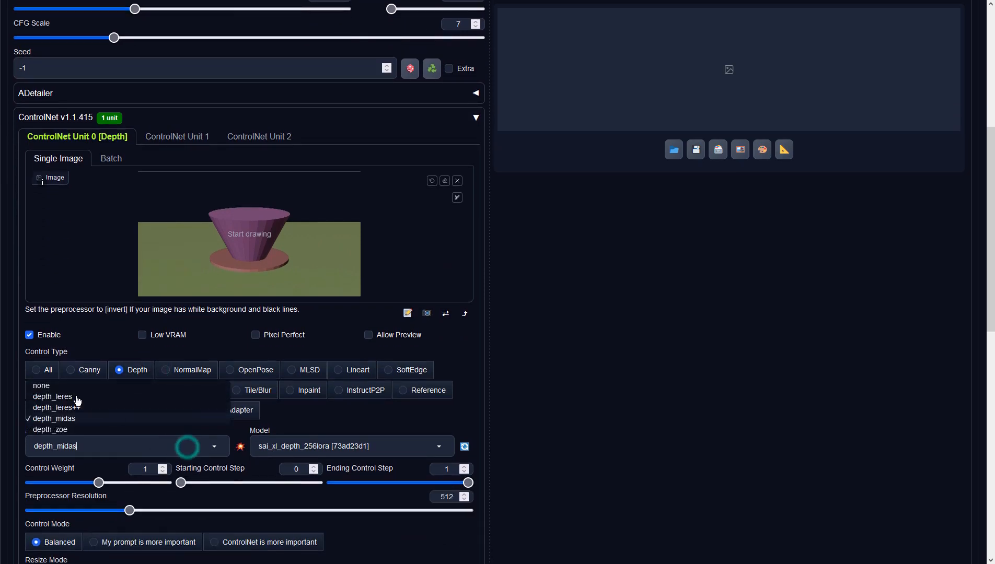
{"action": "left_click", "coordinate": [46, 380]}
{"action": "left_click", "coordinate": [162, 447]}
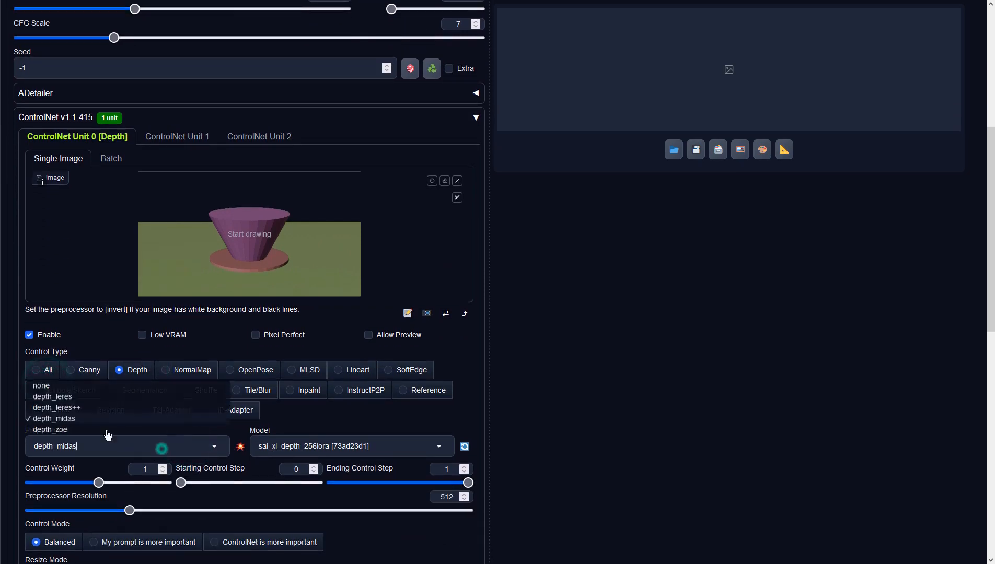
{"action": "left_click", "coordinate": [46, 380]}
{"action": "left_click", "coordinate": [202, 444]}
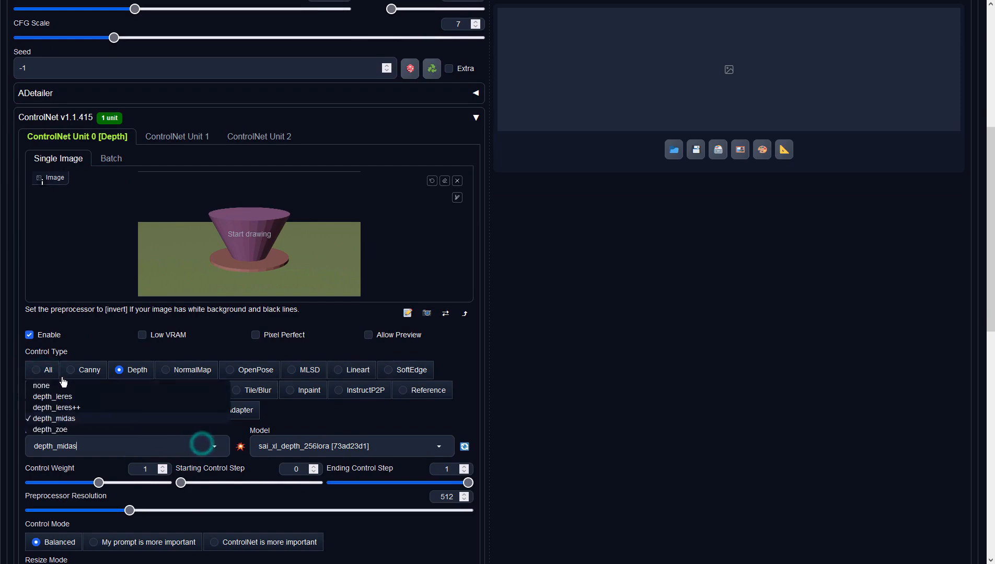
{"action": "left_click", "coordinate": [50, 385]}
{"action": "left_click", "coordinate": [569, 415]}
Step: Generate the txt2img image with the depth guide and send the result to img2img
{"action": "scroll", "coordinate": [570, 415], "scroll_direction": "up", "scroll_amount": 6}
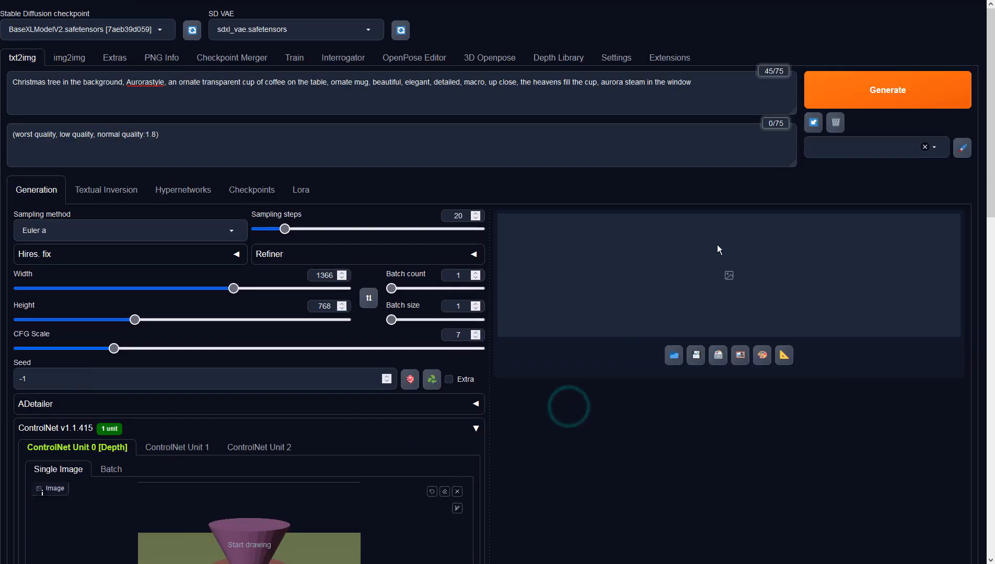
{"action": "left_click", "coordinate": [851, 93]}
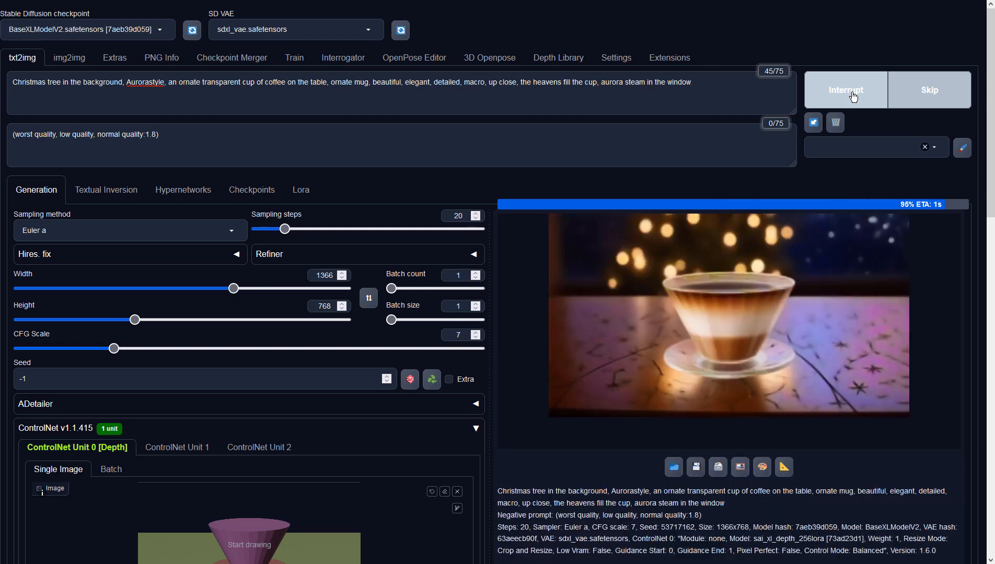
{"action": "left_click", "coordinate": [739, 467]}
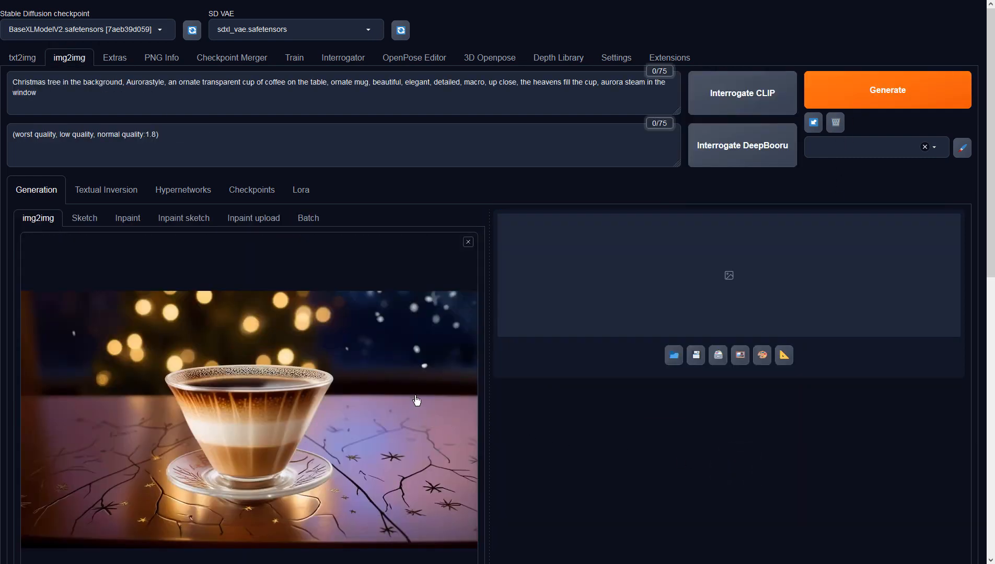
Step: Raise the img2img denoising strength to 0.9 and generate a new image from the coffee cup picture
{"action": "scroll", "coordinate": [605, 220], "scroll_direction": "down", "scroll_amount": 10}
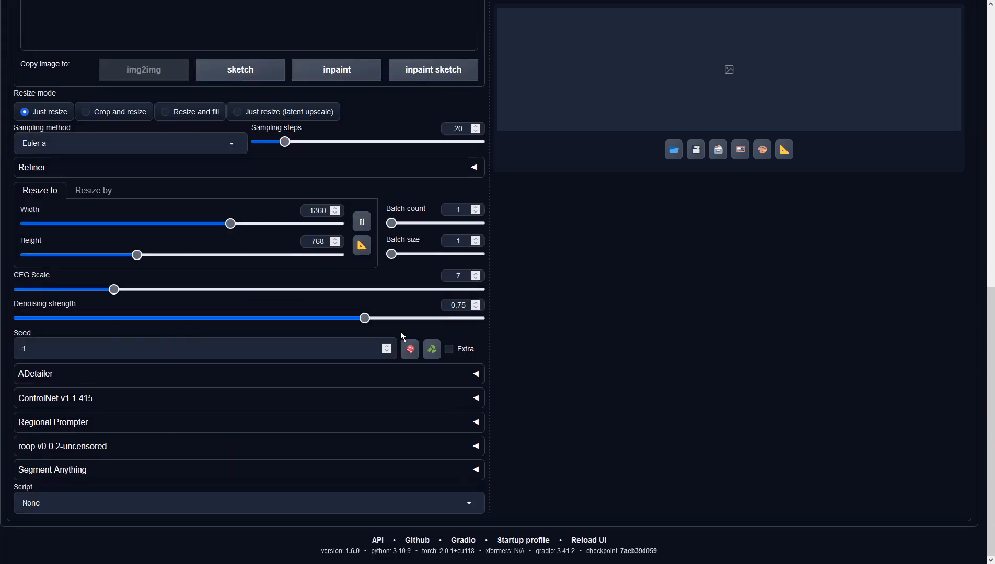
{"action": "left_click", "coordinate": [364, 315]}
{"action": "left_click_drag", "start_coordinate": [366, 318], "coordinate": [433, 318]}
{"action": "scroll", "coordinate": [605, 316], "scroll_direction": "up", "scroll_amount": 3}
{"action": "scroll", "coordinate": [605, 316], "scroll_direction": "up", "scroll_amount": 7}
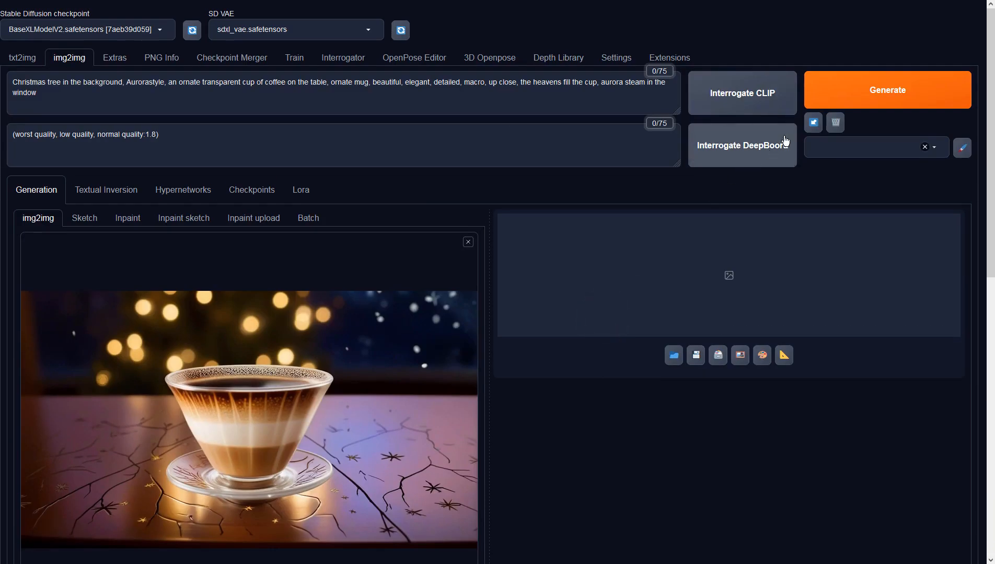
{"action": "left_click", "coordinate": [847, 94]}
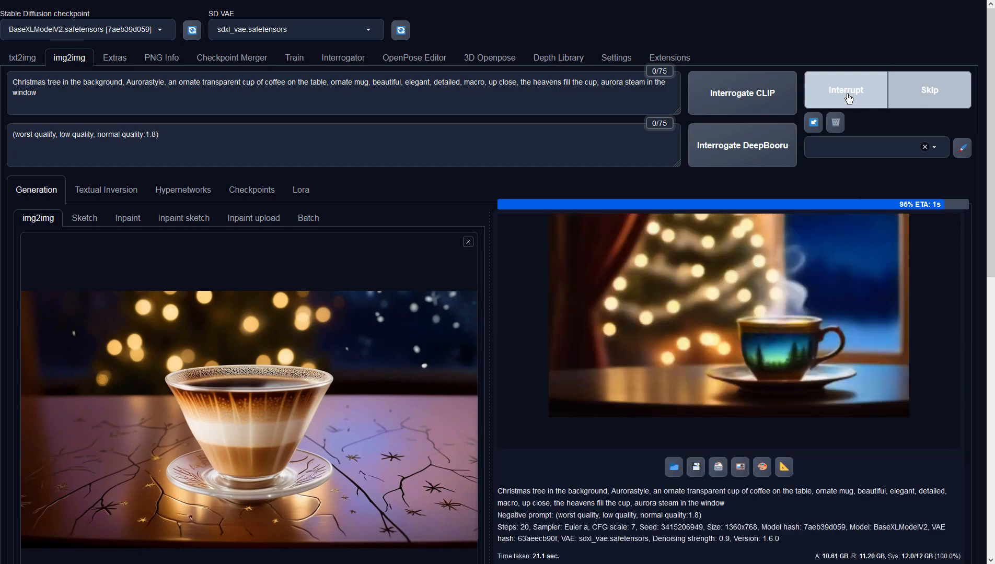
Step: View the generated aurora cup image full size, send it to img2img as the new source and generate again
{"action": "left_click", "coordinate": [773, 264]}
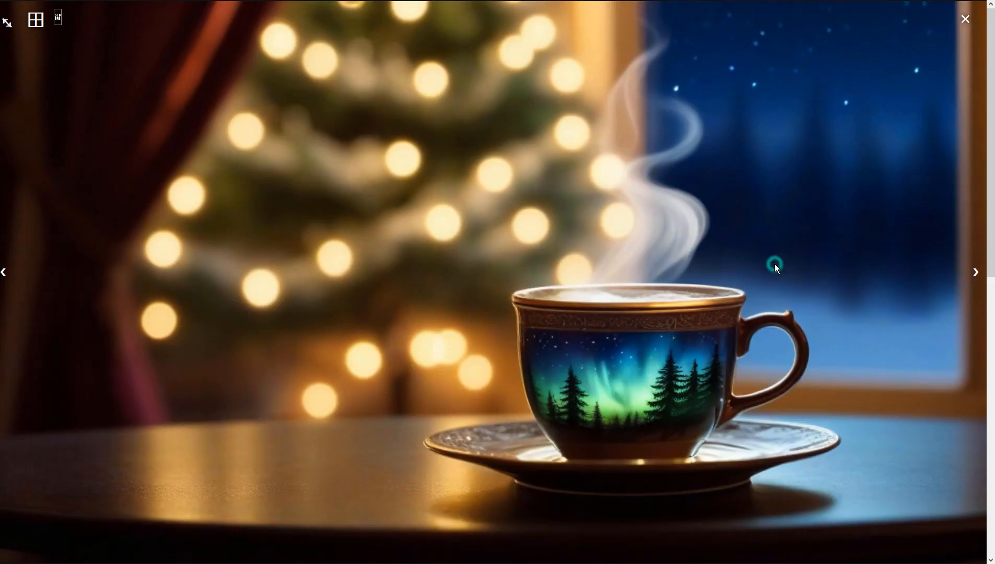
{"action": "left_click", "coordinate": [705, 363]}
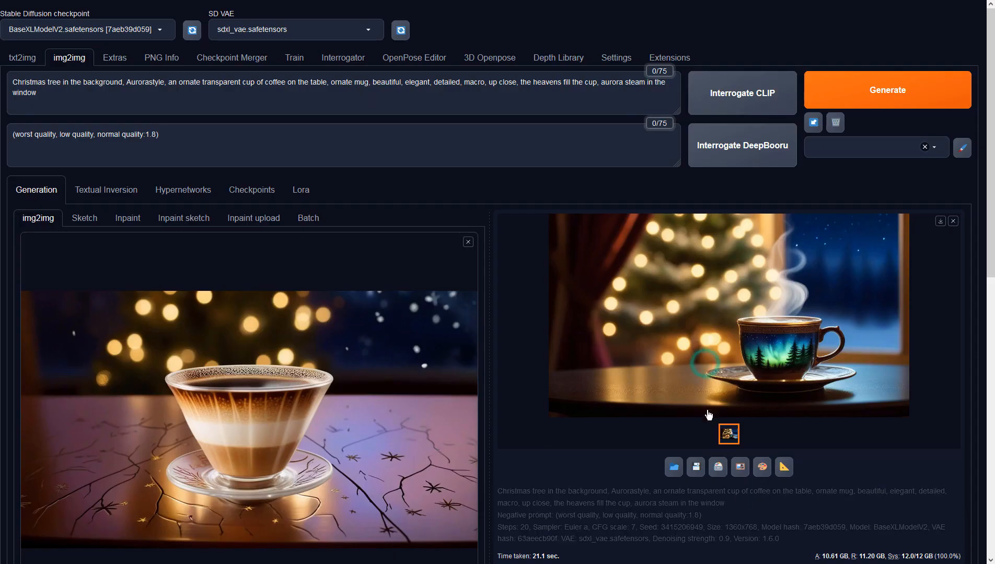
{"action": "left_click", "coordinate": [749, 467]}
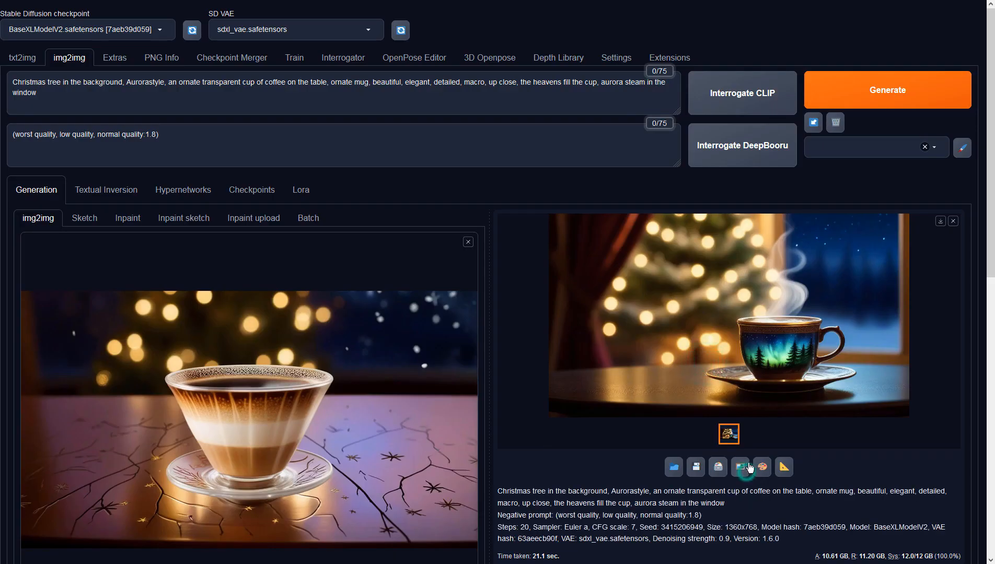
{"action": "left_click", "coordinate": [861, 93]}
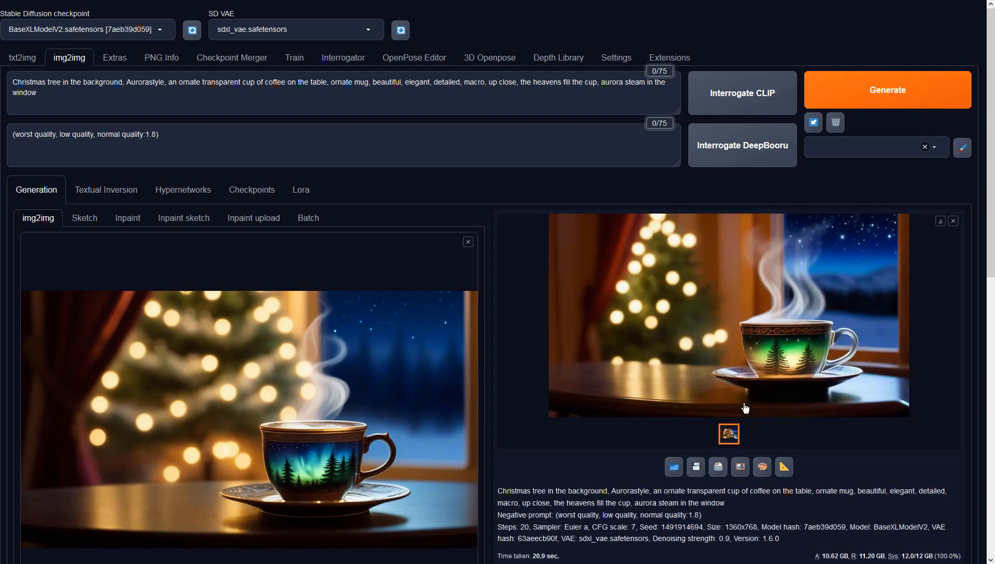
Step: Generate two more img2img variations from the same source image, viewing each result full size
{"action": "left_click", "coordinate": [881, 86]}
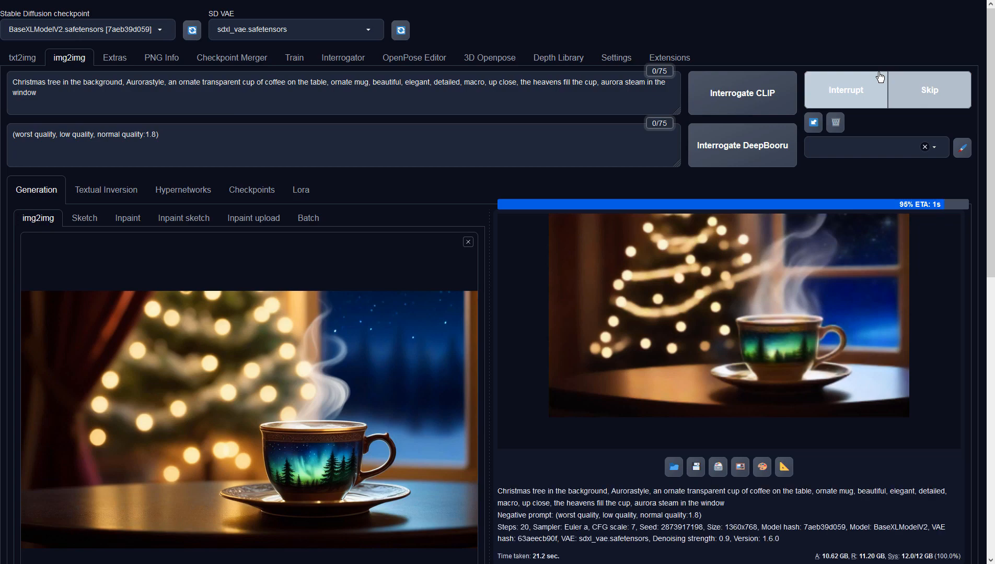
{"action": "left_click", "coordinate": [843, 235]}
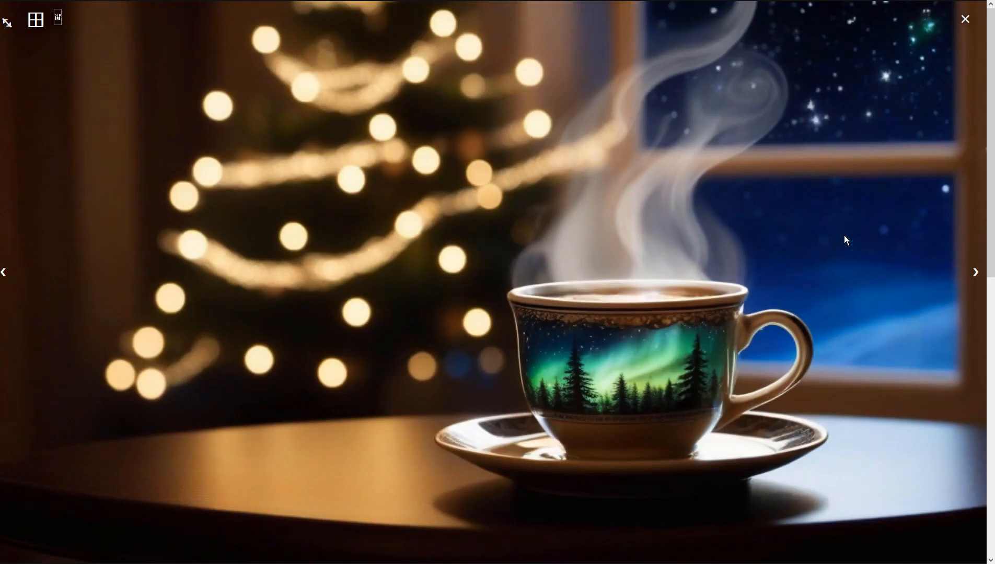
{"action": "left_click", "coordinate": [846, 240]}
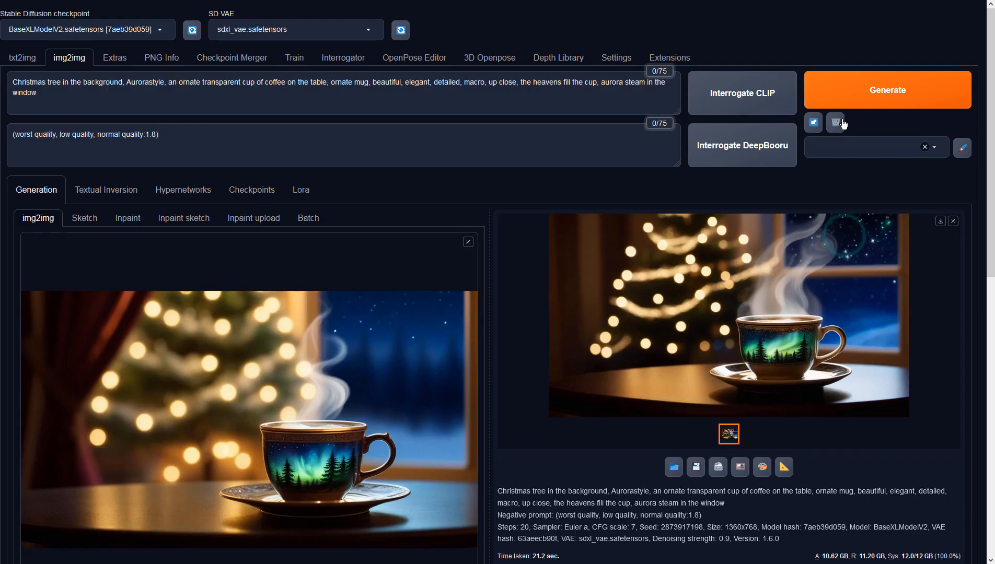
{"action": "left_click", "coordinate": [846, 94]}
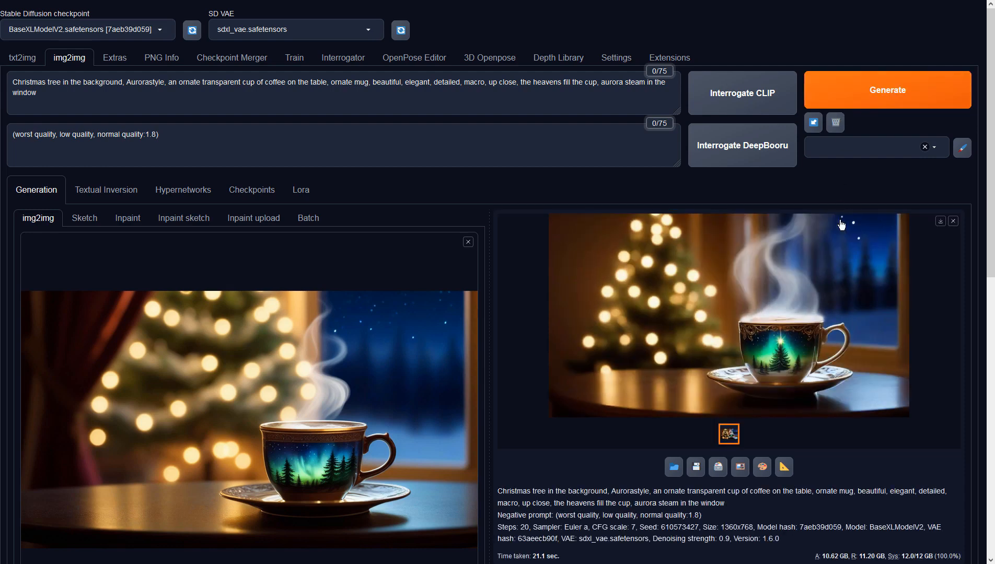
{"action": "left_click", "coordinate": [841, 265]}
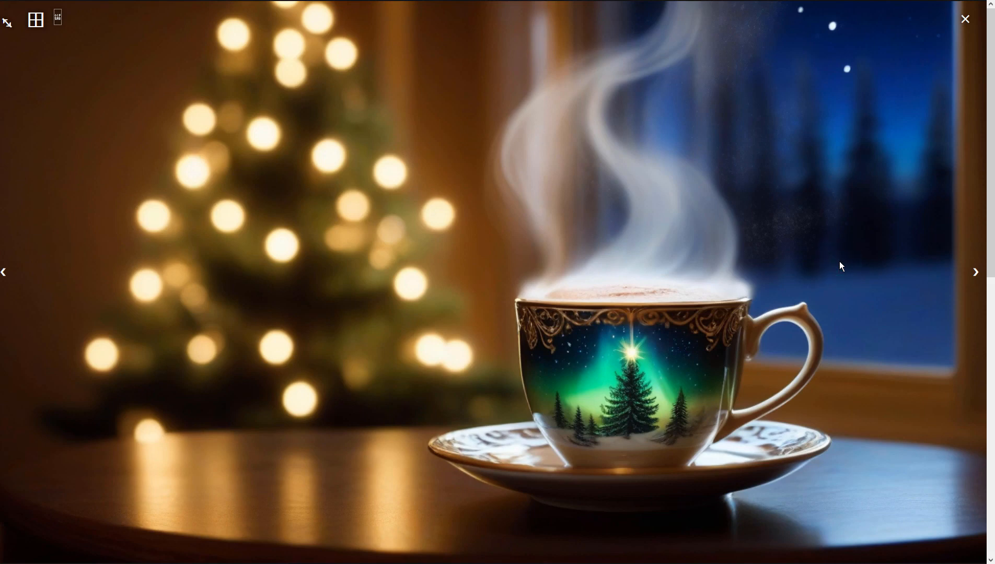